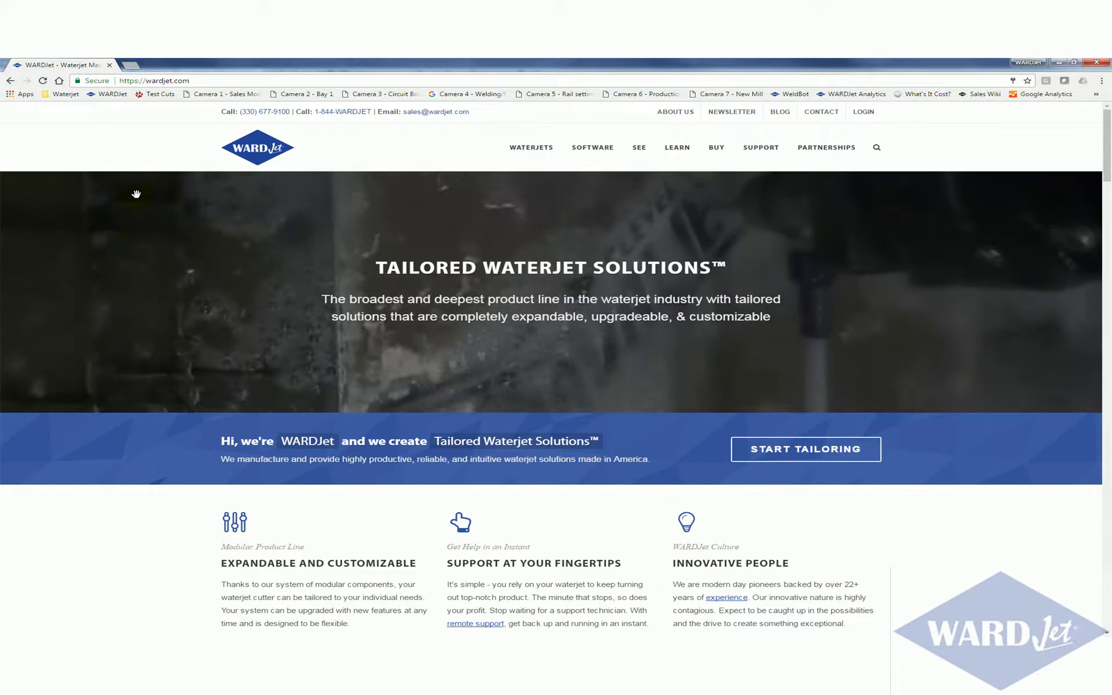
Load igems.se in Chrome in place of the WARDJet site
{"action": "left_click", "coordinate": [197, 80]}
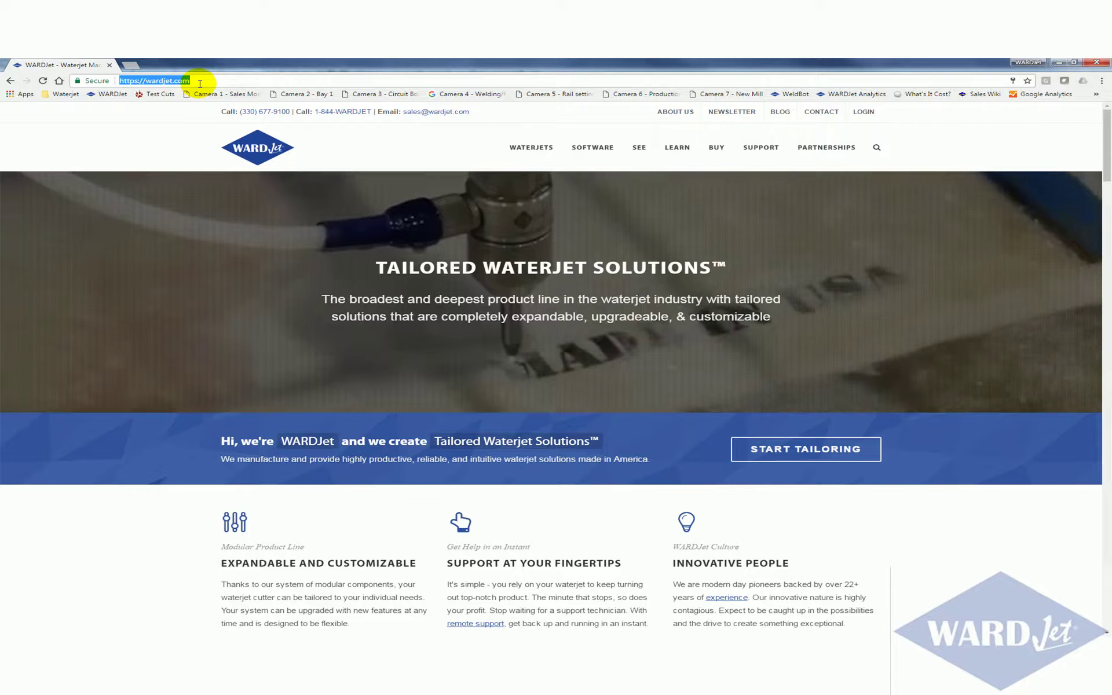
{"action": "type", "text": "igems.se"}
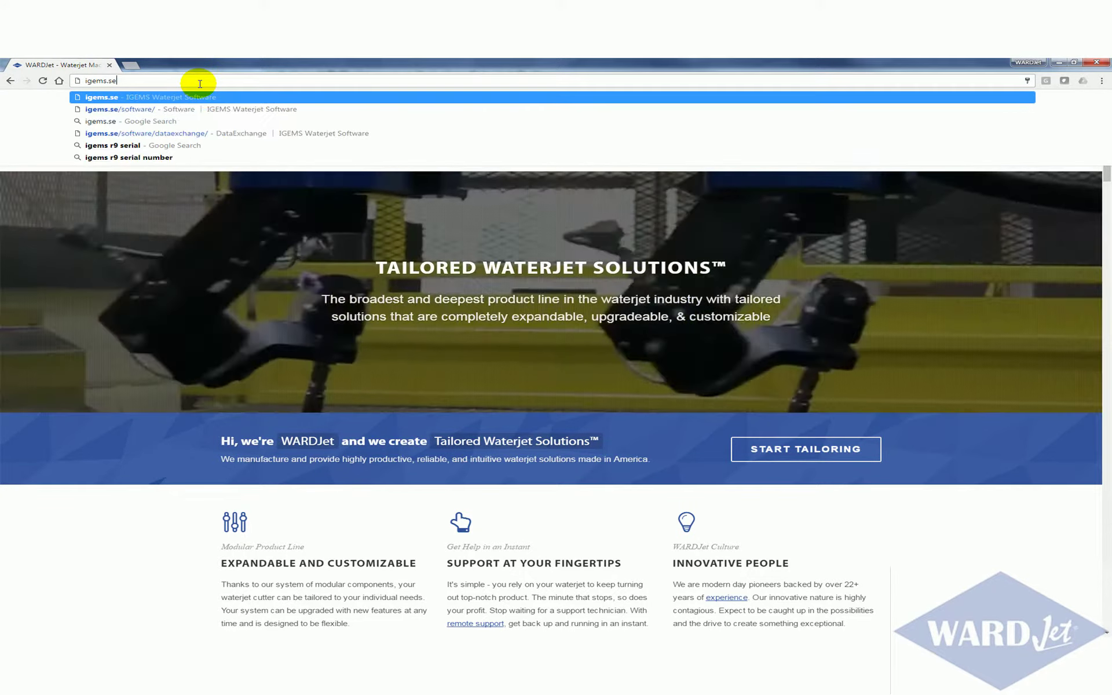
{"action": "key", "text": "Return"}
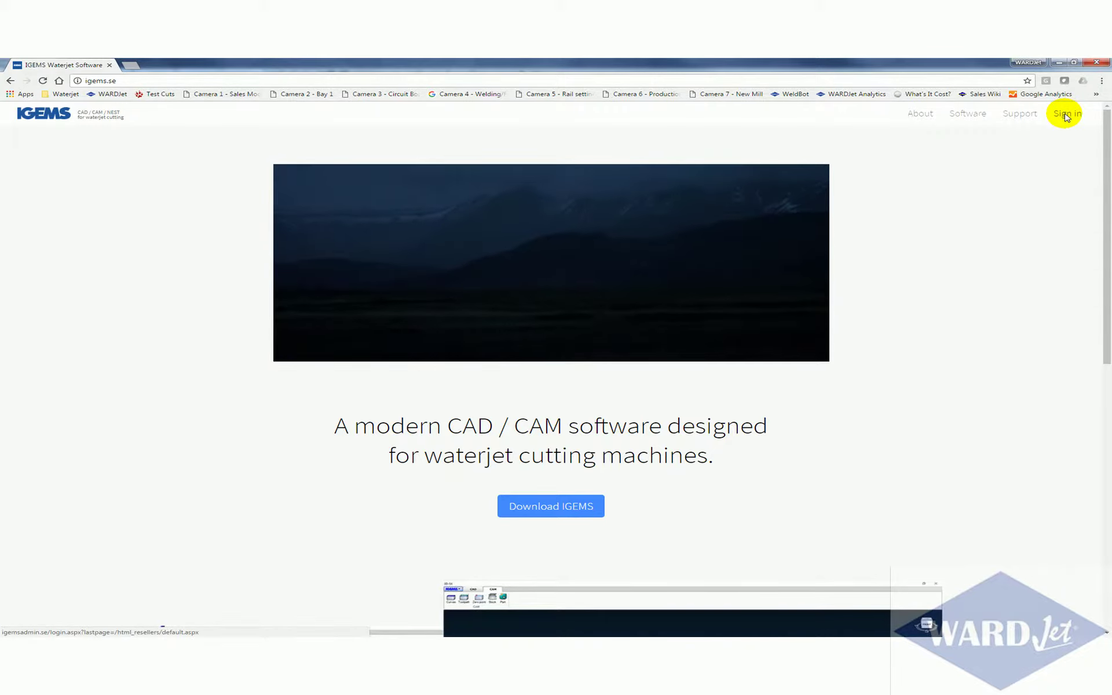
Sign in to the IGEMS portal and highlight the current version R2017.2.1344
{"action": "left_click", "coordinate": [1067, 114]}
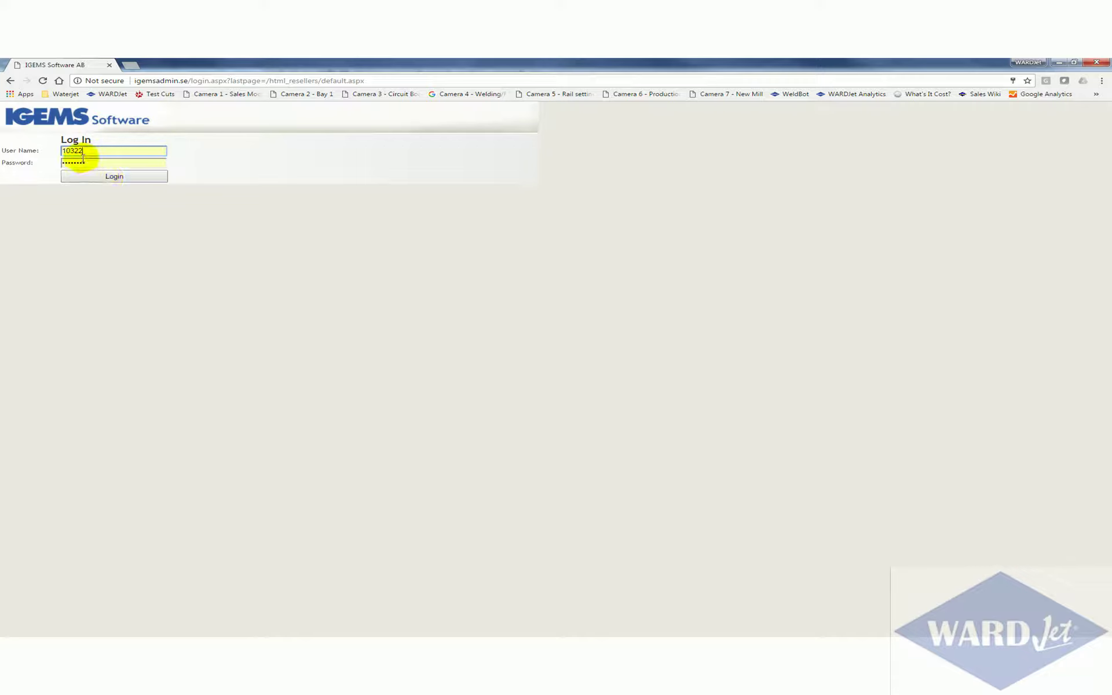
{"action": "left_click", "coordinate": [142, 178]}
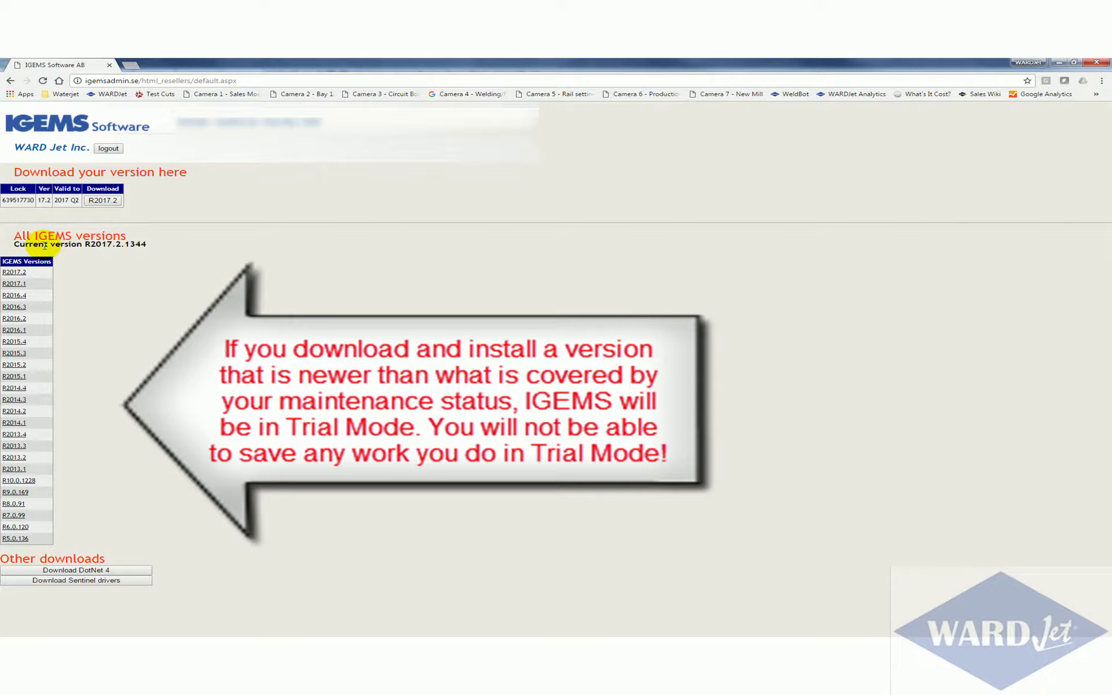
{"action": "left_click_drag", "start_coordinate": [16, 246], "coordinate": [150, 244]}
{"action": "left_click", "coordinate": [149, 237]}
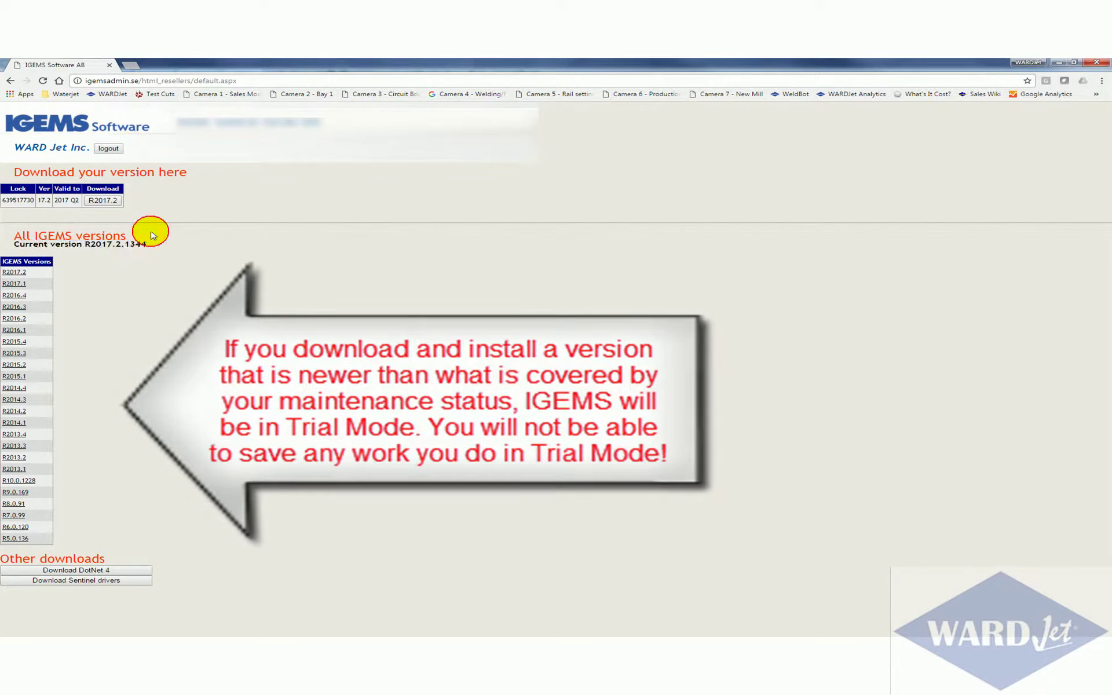
Save the R2017.2 release to the Desktop as IGEMS_R2017.2.zip
{"action": "left_click", "coordinate": [105, 203]}
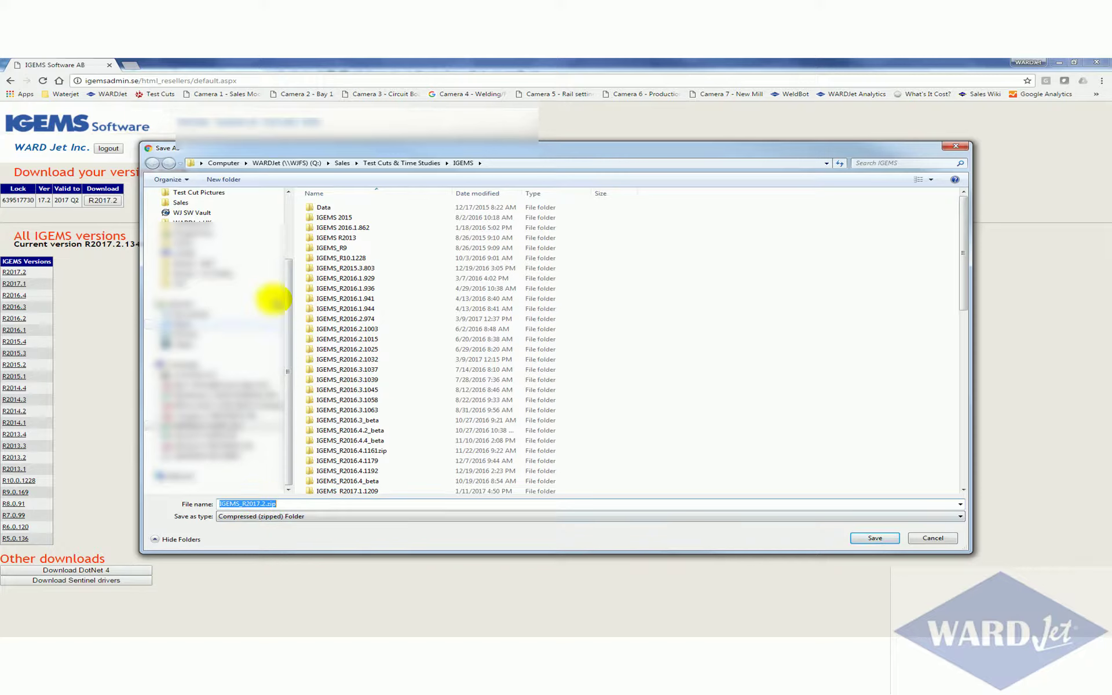
{"action": "left_click_drag", "start_coordinate": [284, 268], "coordinate": [284, 199]}
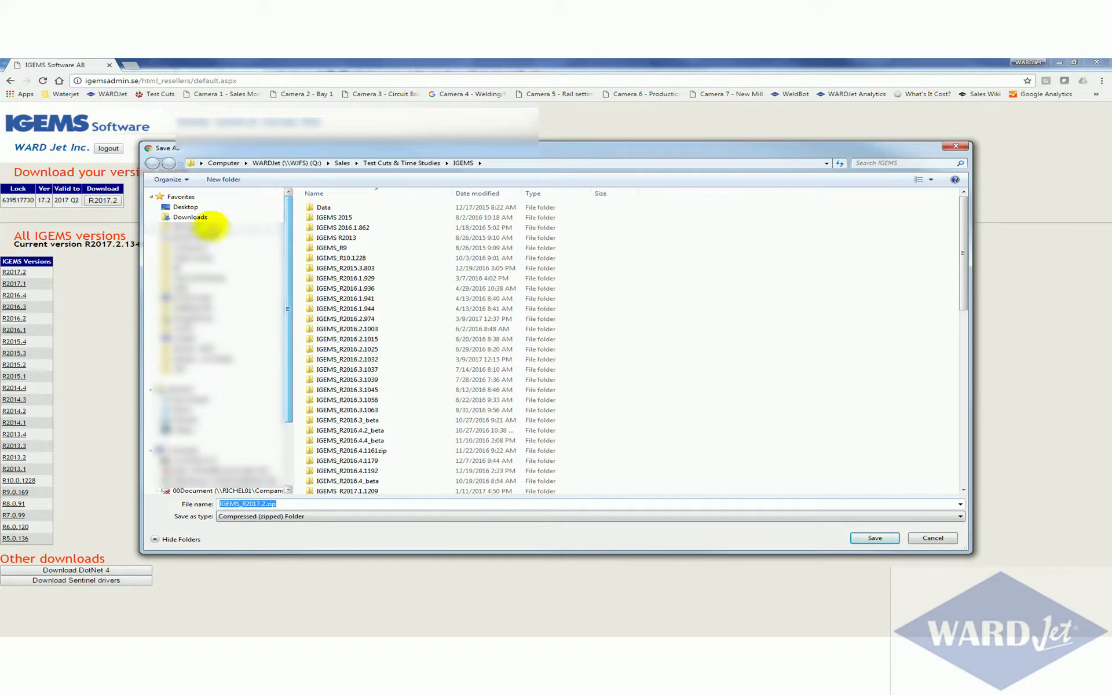
{"action": "left_click", "coordinate": [186, 207]}
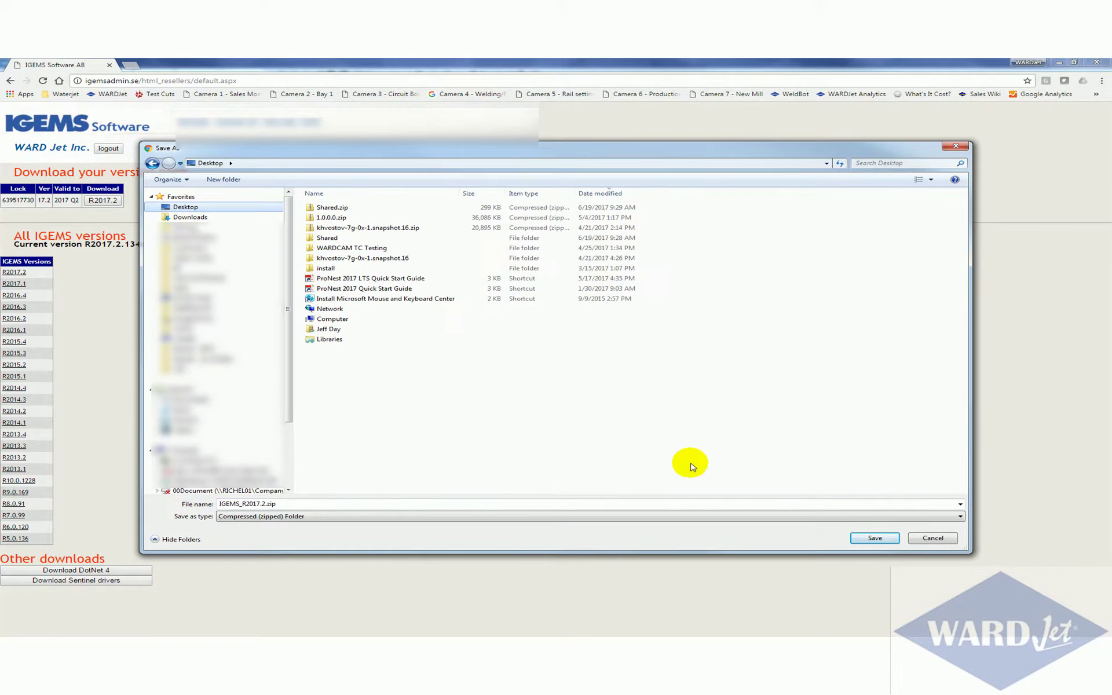
{"action": "left_click", "coordinate": [859, 537]}
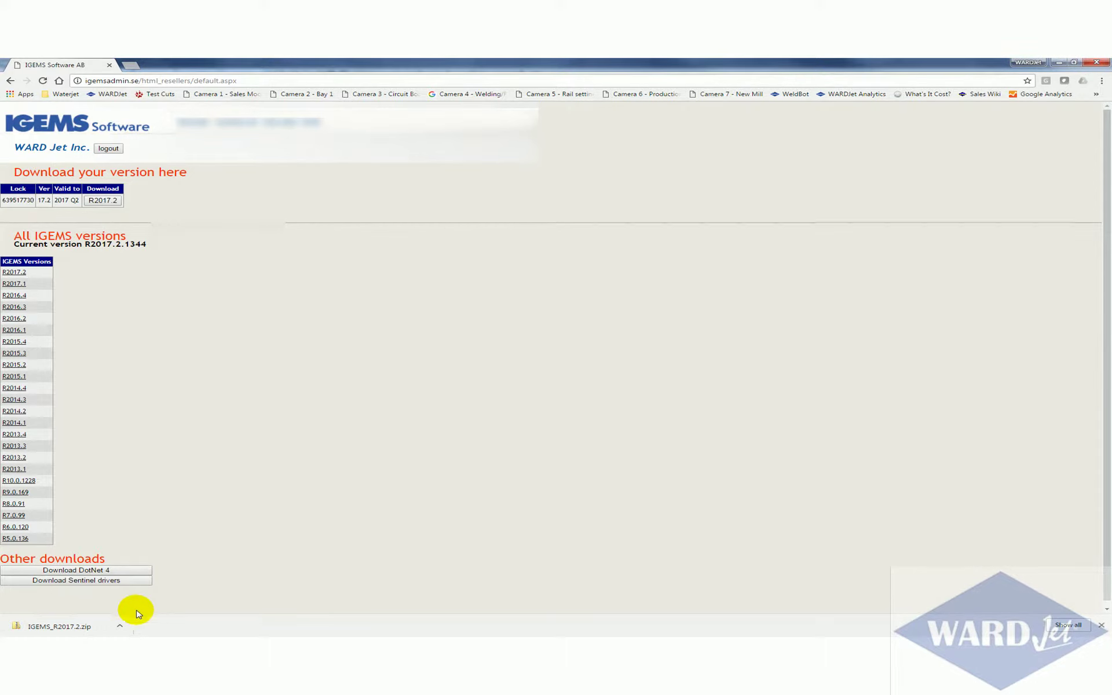
Open IGEMS_R2017.2.zip, close the running IGEMS, and run Setup.exe past the security warning
{"action": "left_click", "coordinate": [69, 631]}
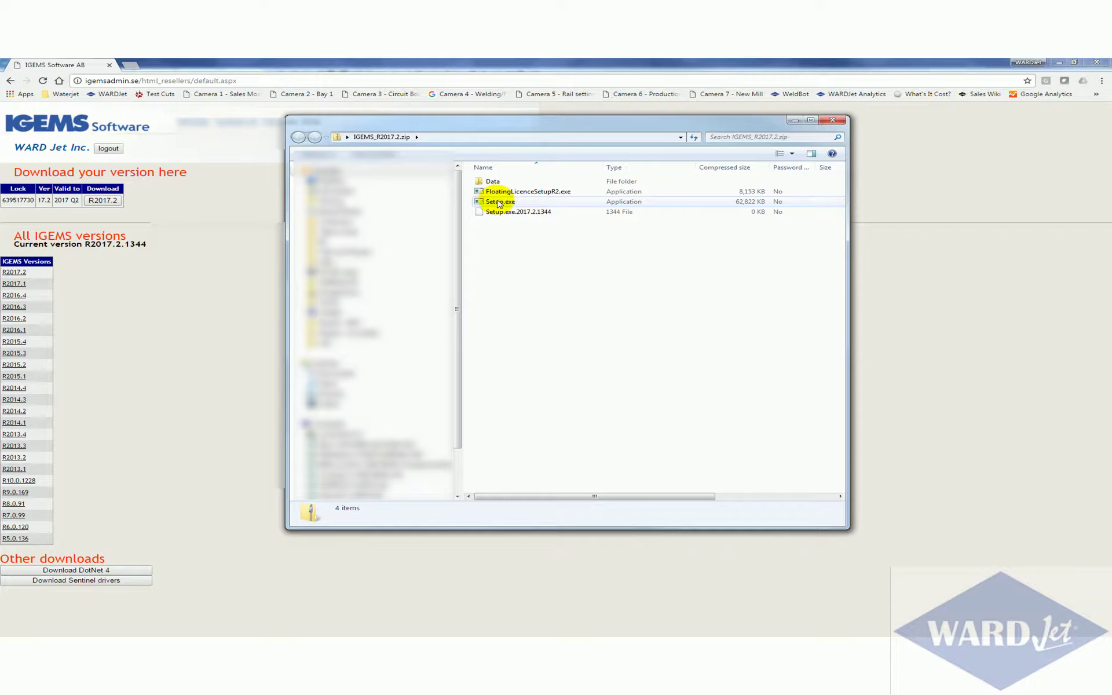
{"action": "double_click", "coordinate": [498, 203]}
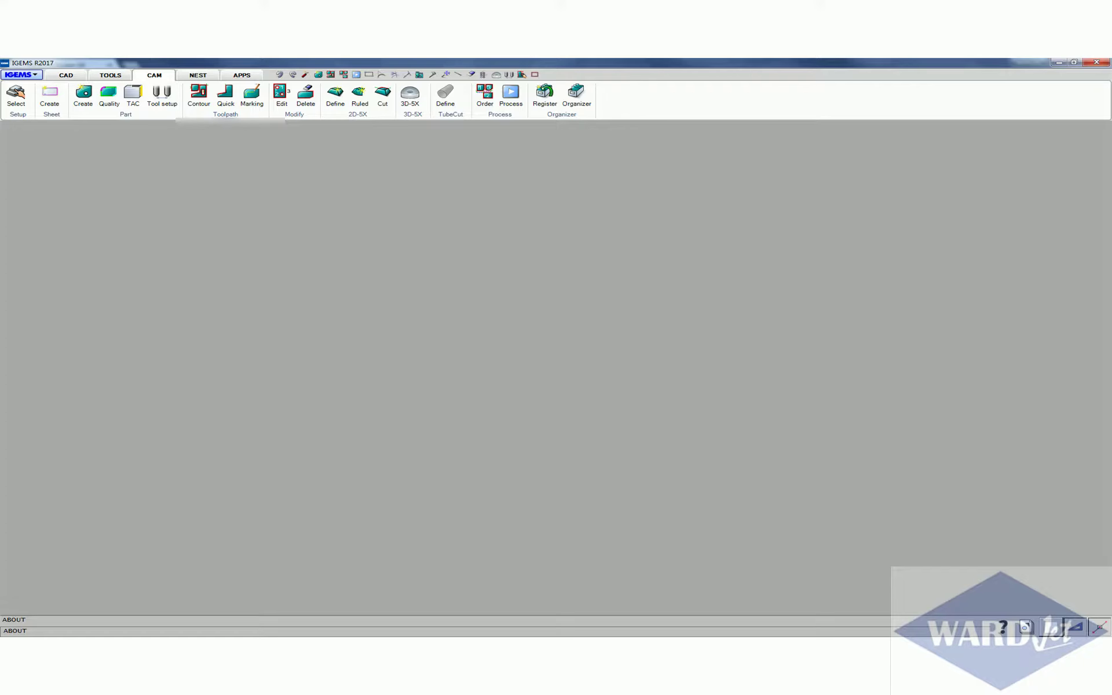
{"action": "left_click", "coordinate": [1101, 66]}
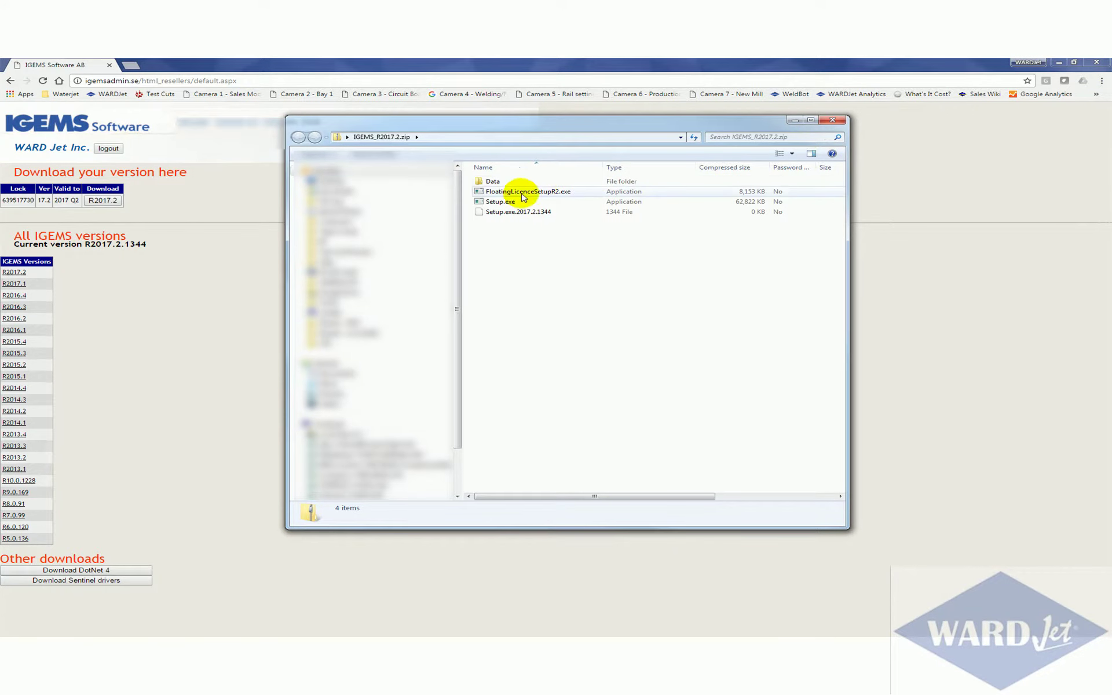
{"action": "left_click", "coordinate": [502, 204]}
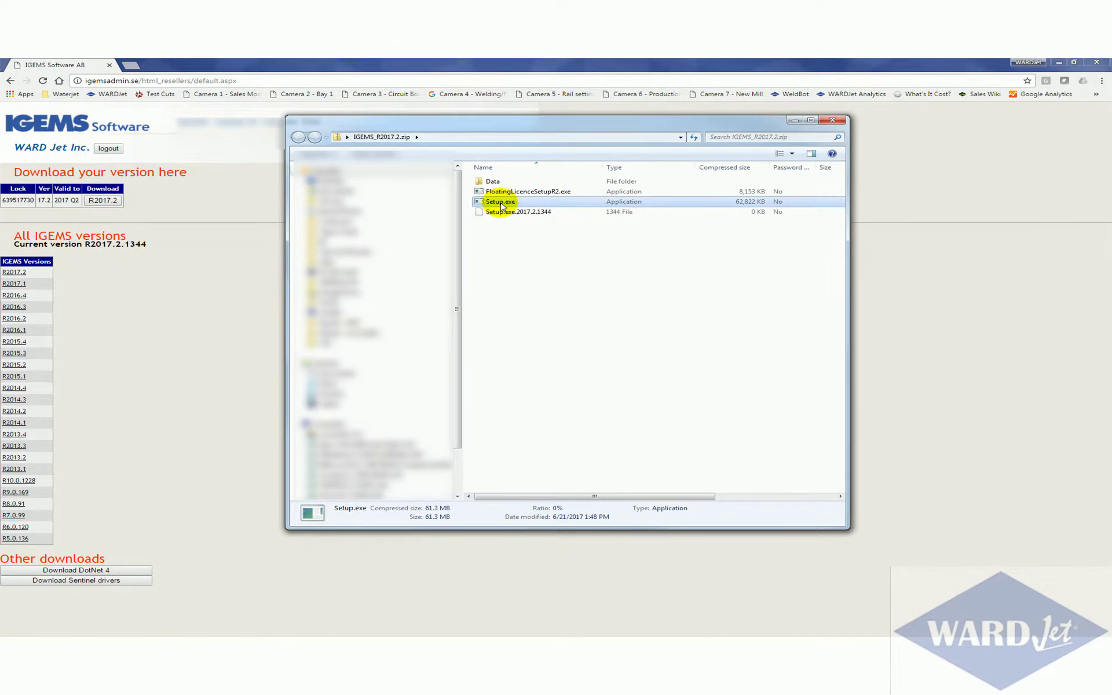
{"action": "double_click", "coordinate": [505, 204]}
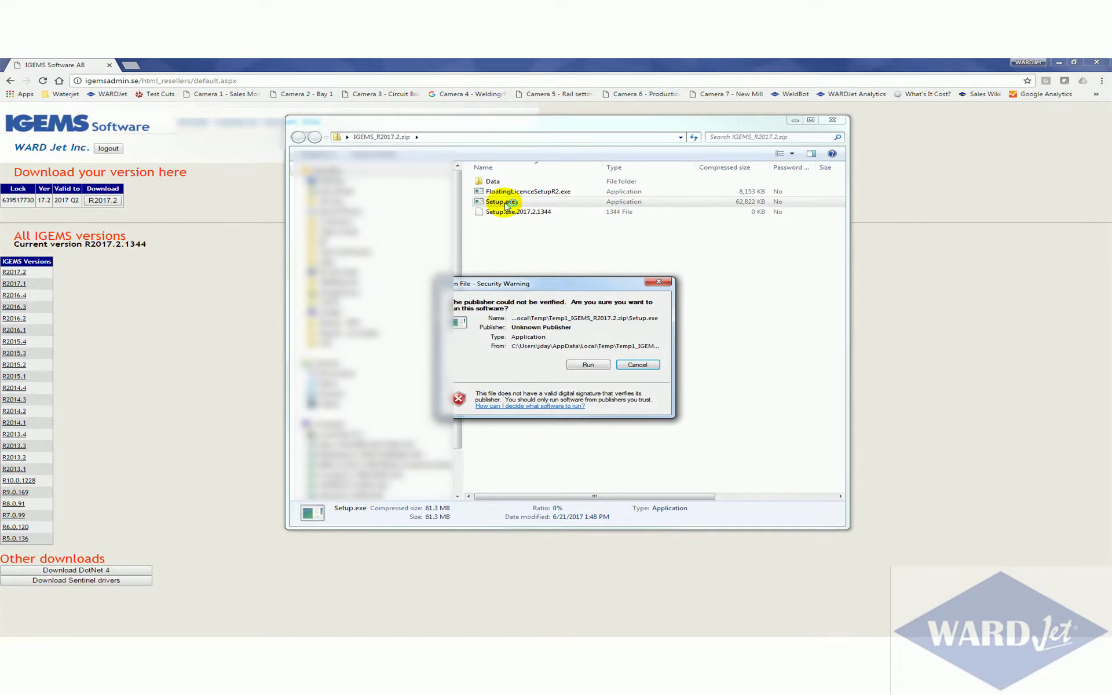
{"action": "left_click", "coordinate": [585, 365]}
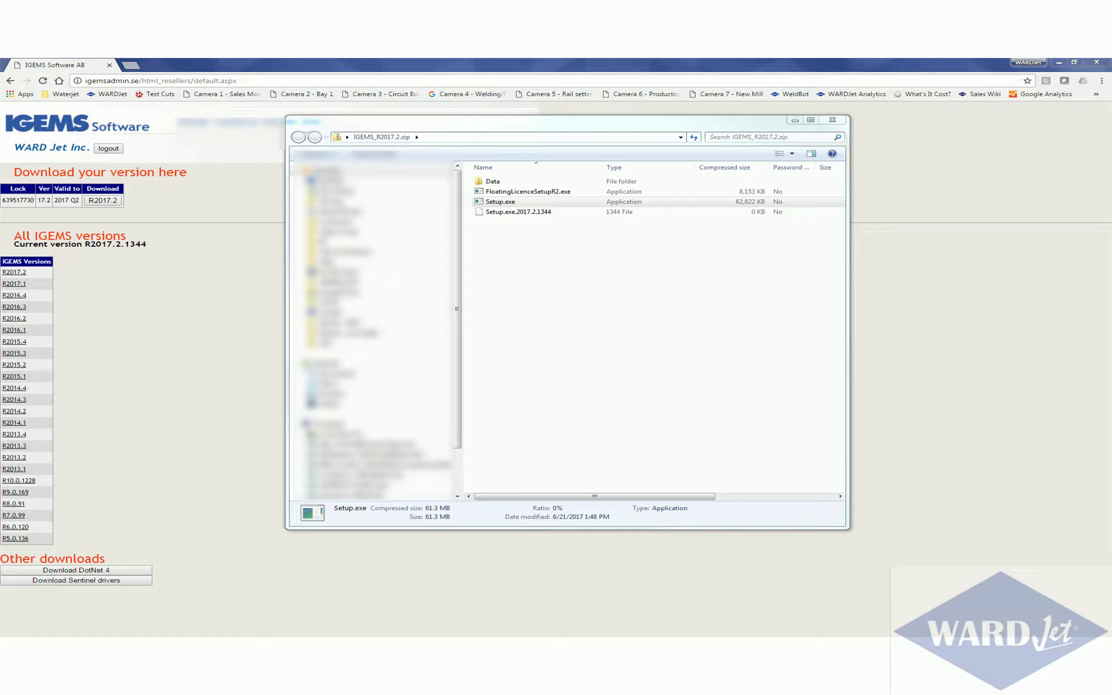
{"action": "left_click_drag", "start_coordinate": [794, 193], "coordinate": [603, 192]}
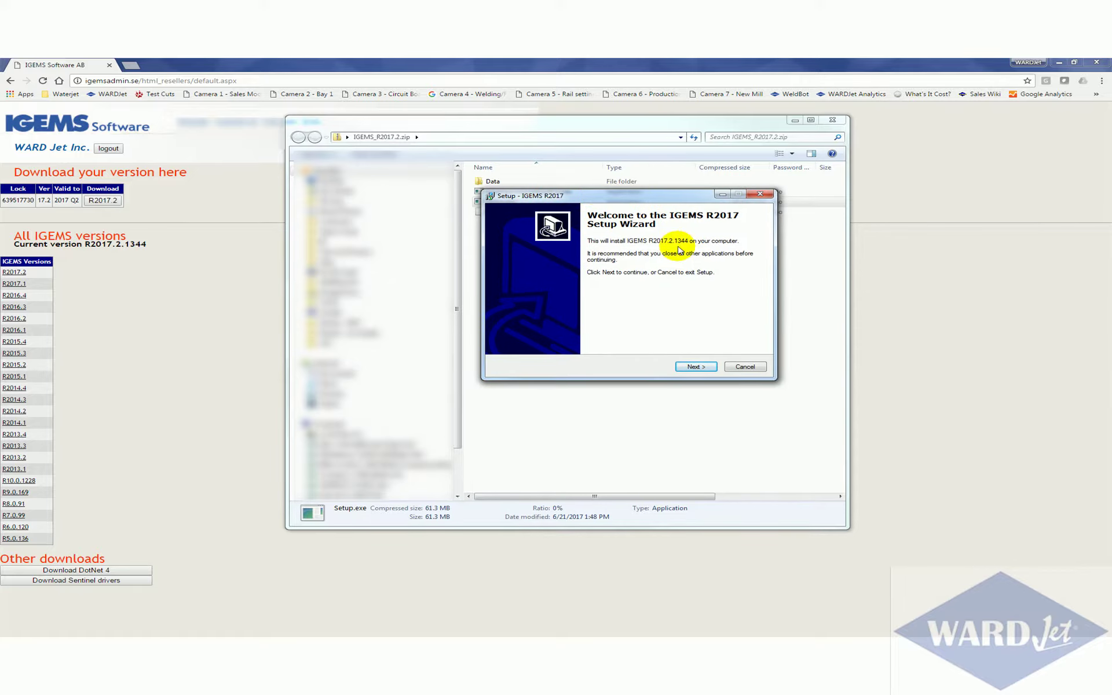
Accept the licence and install IGEMS R2017 to C:\Program Files (x86)\IGEMS_R2017 with default shortcuts
{"action": "left_click", "coordinate": [705, 367]}
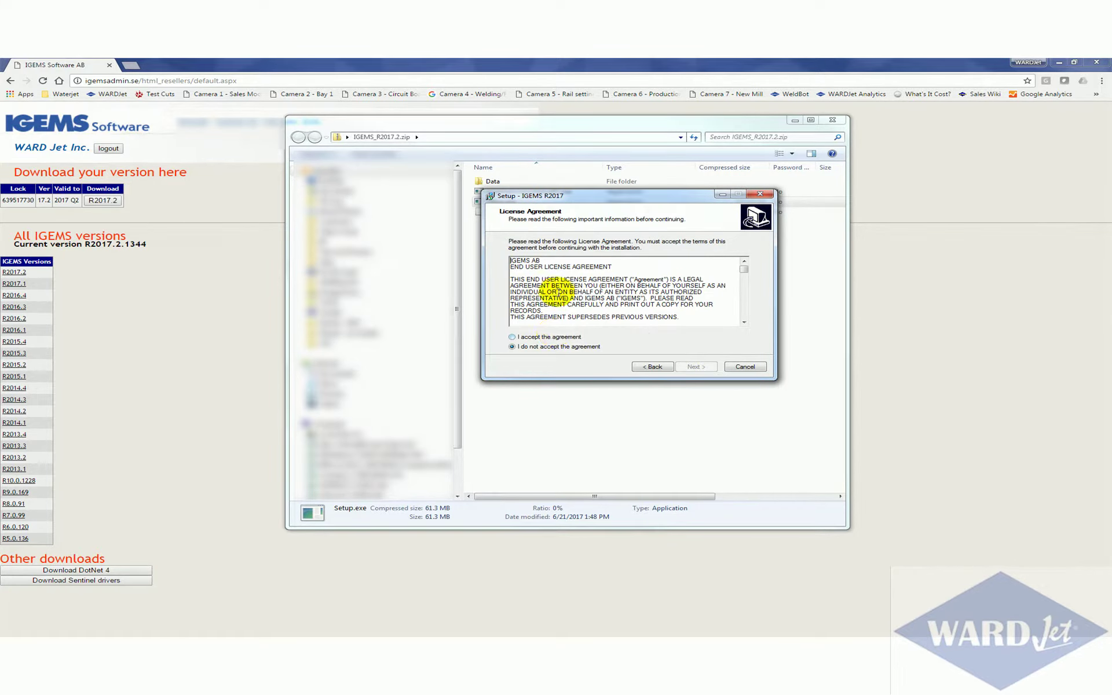
{"action": "left_click", "coordinate": [559, 339]}
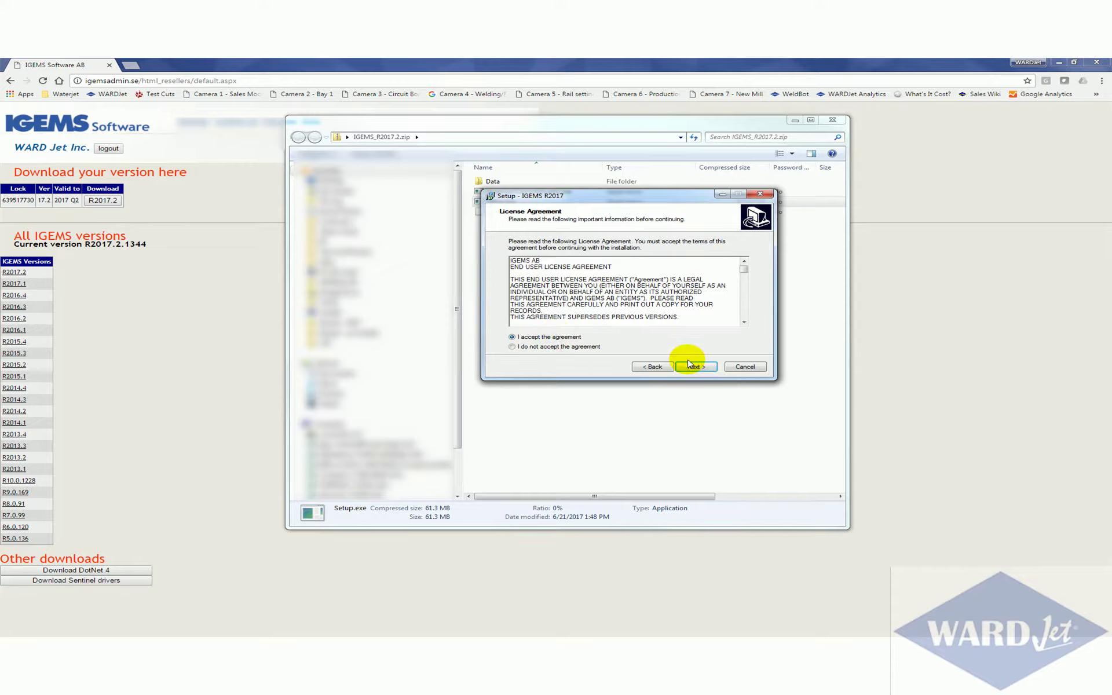
{"action": "left_click", "coordinate": [696, 367]}
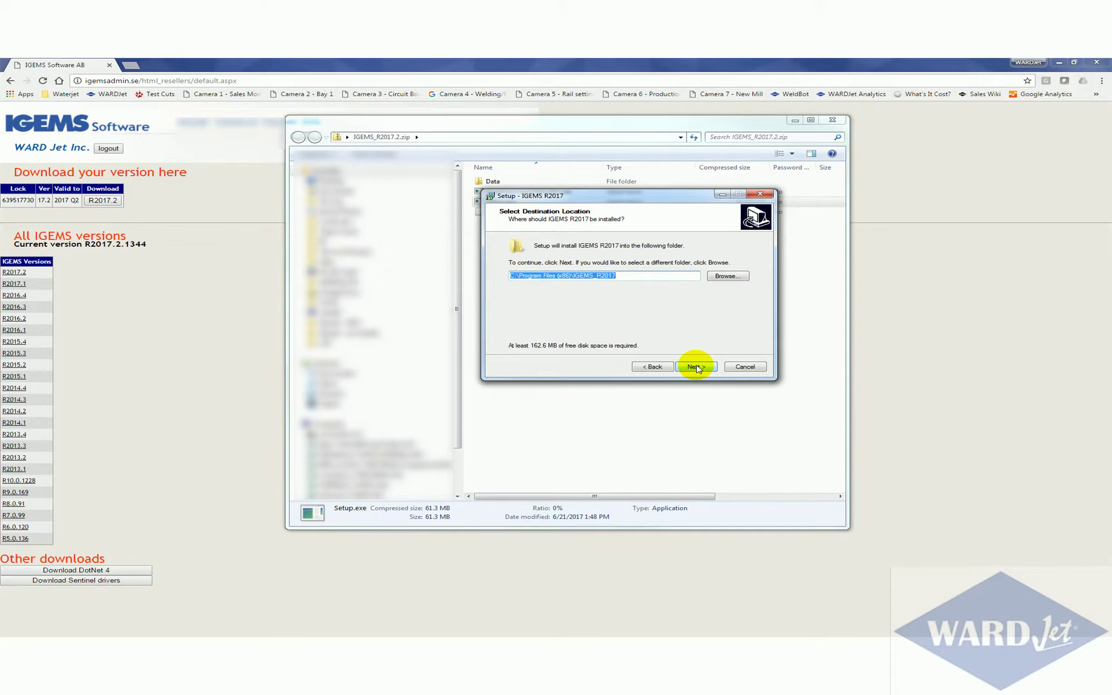
{"action": "left_click", "coordinate": [697, 368]}
{"action": "left_click", "coordinate": [697, 367]}
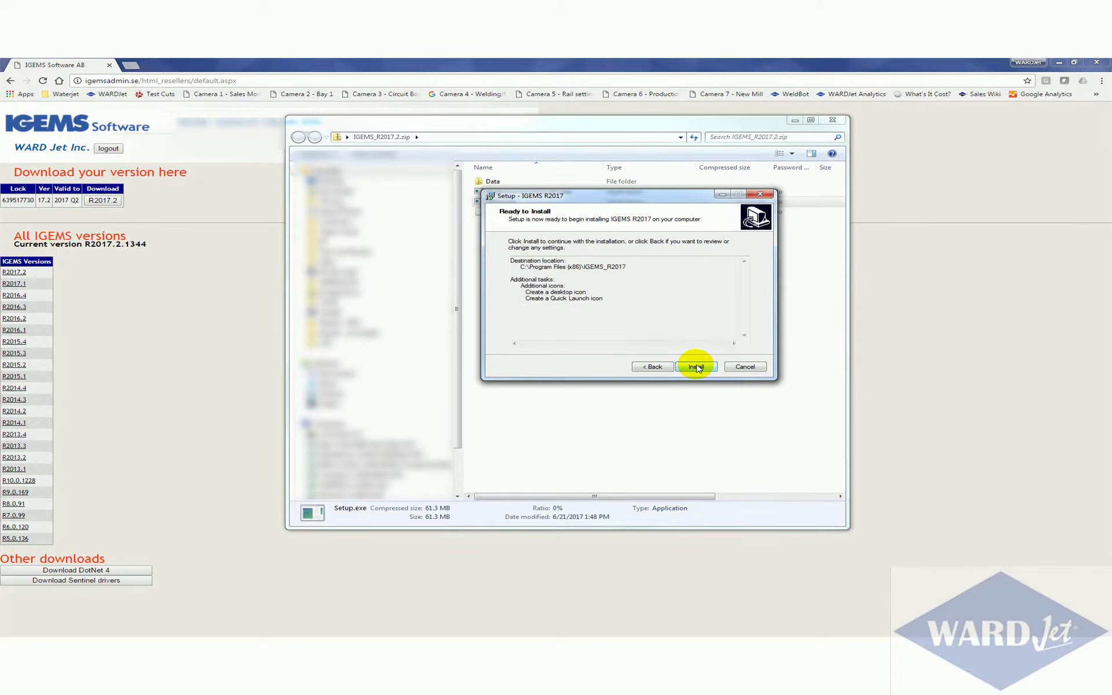
{"action": "left_click", "coordinate": [697, 367]}
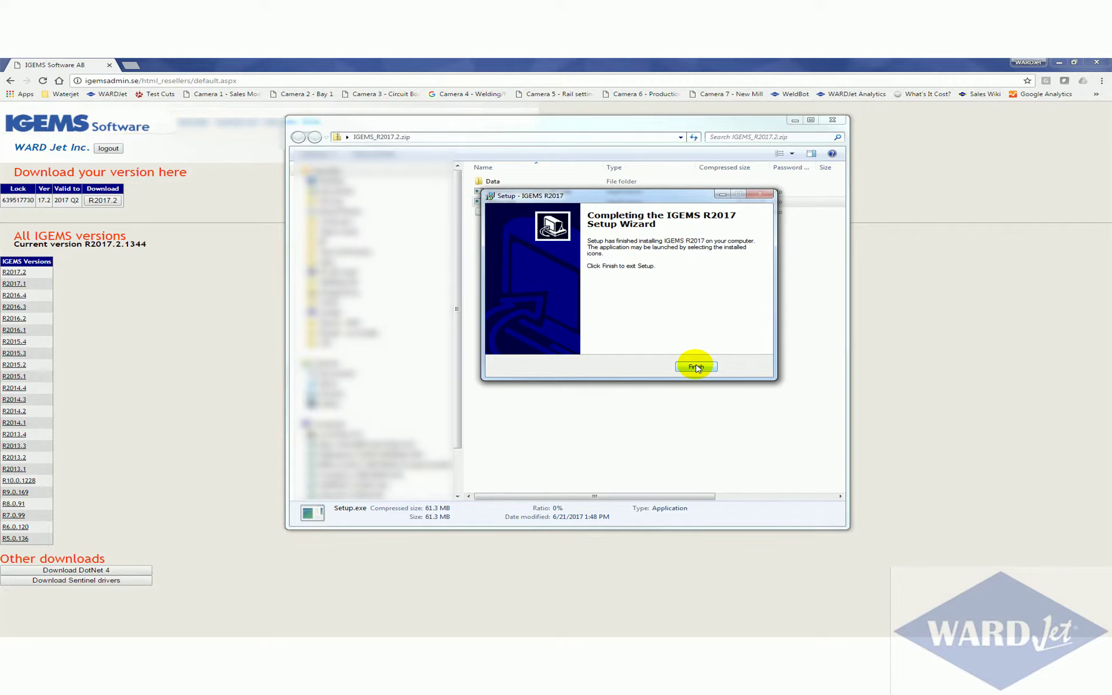
{"action": "left_click", "coordinate": [697, 367]}
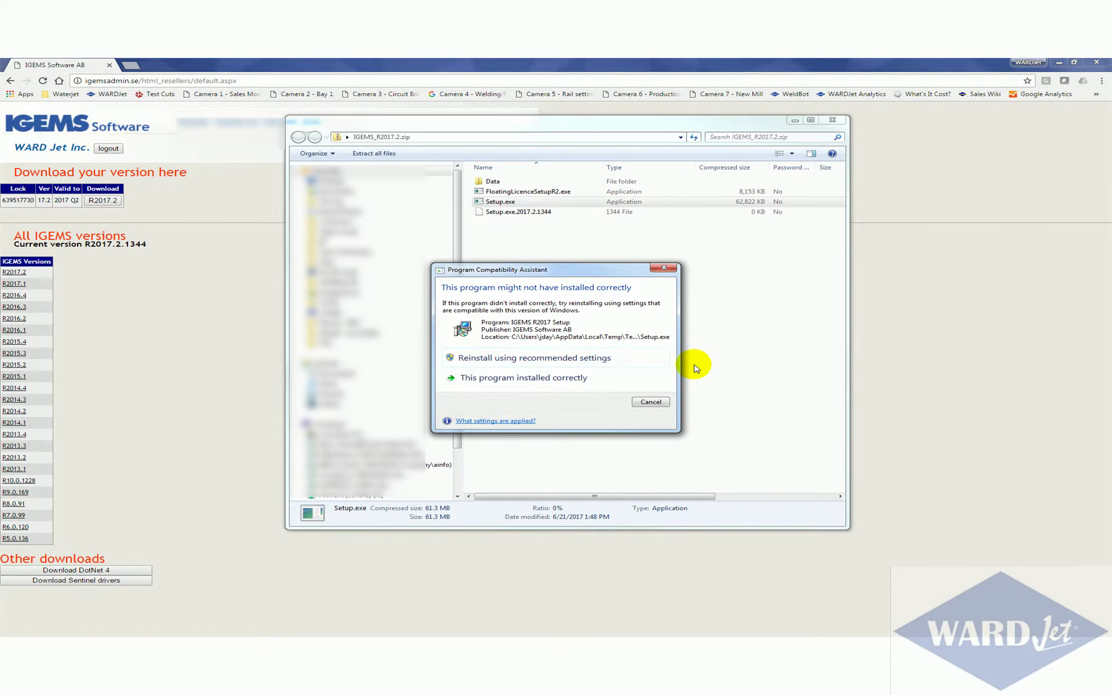
Confirm the program installed correctly, then close the IGEMS_R2017.2.zip window
{"action": "left_click_drag", "start_coordinate": [565, 275], "coordinate": [564, 268]}
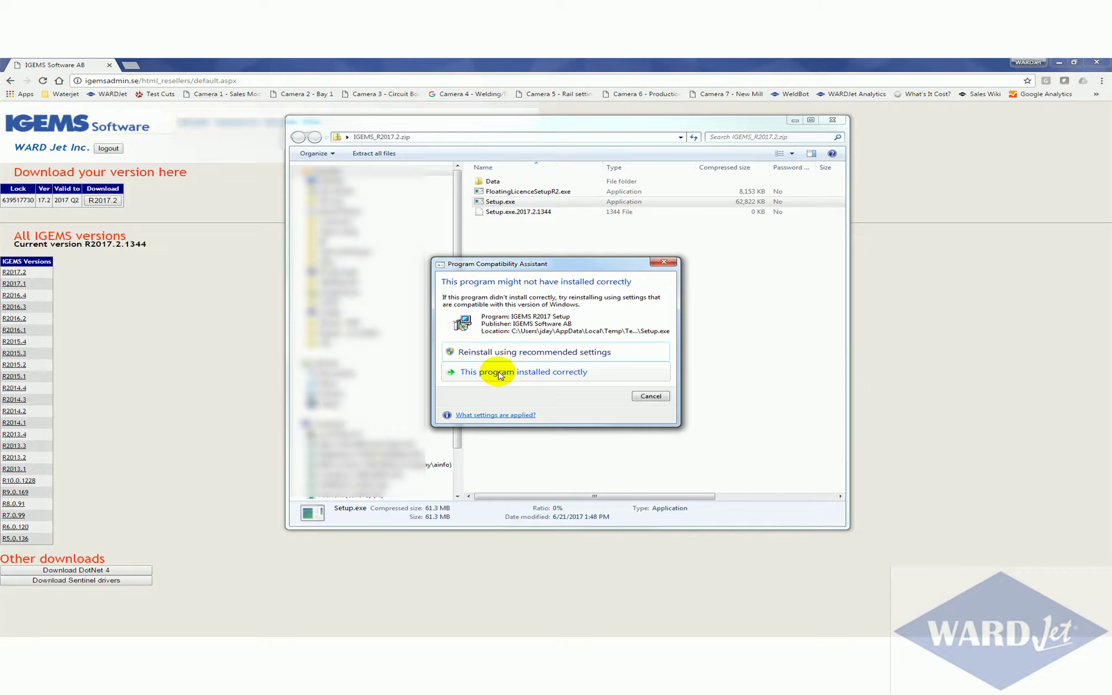
{"action": "left_click", "coordinate": [524, 376]}
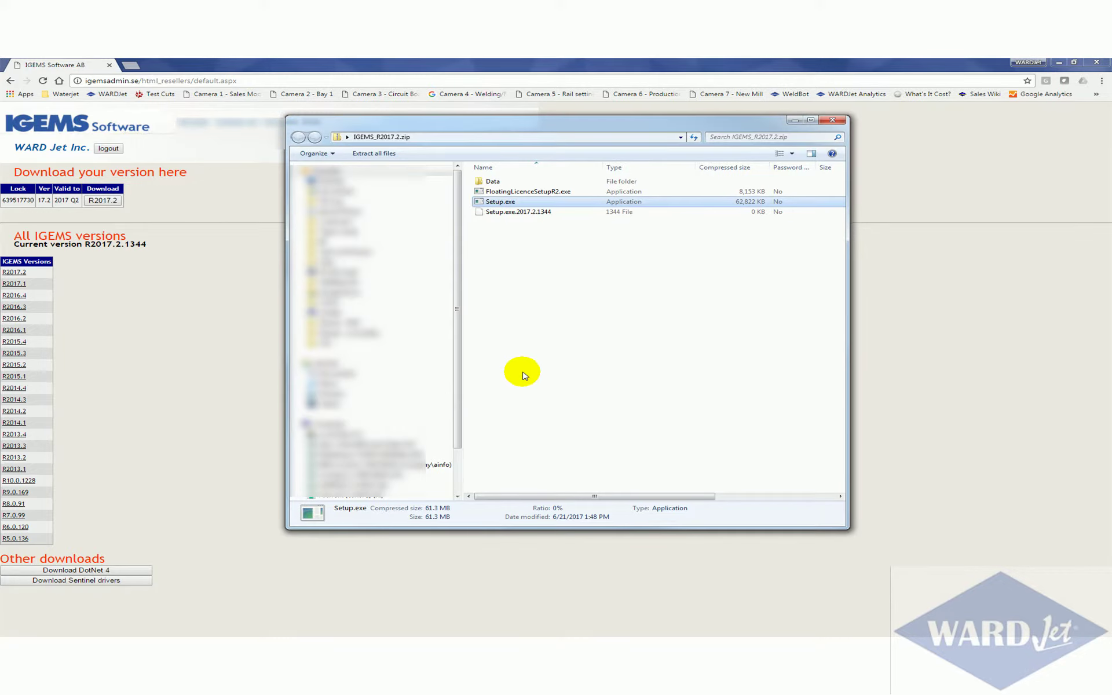
{"action": "left_click", "coordinate": [834, 121]}
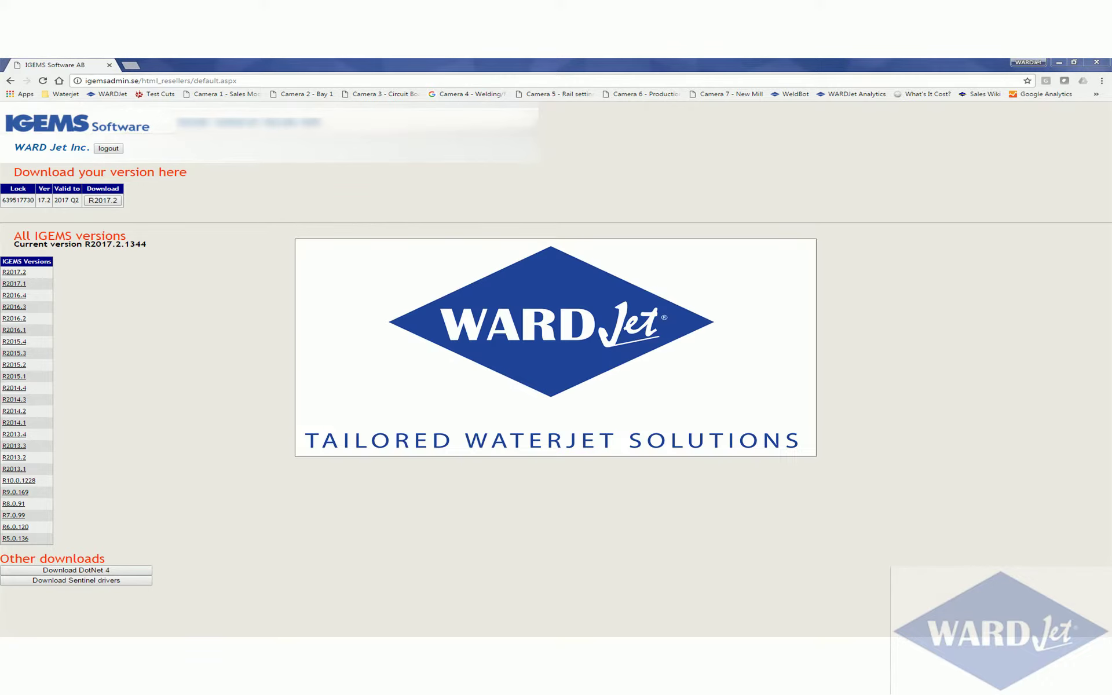
Maximize IGEMS and check build 1344 in the status bar version
{"action": "left_click_drag", "start_coordinate": [1006, 112], "coordinate": [641, 124]}
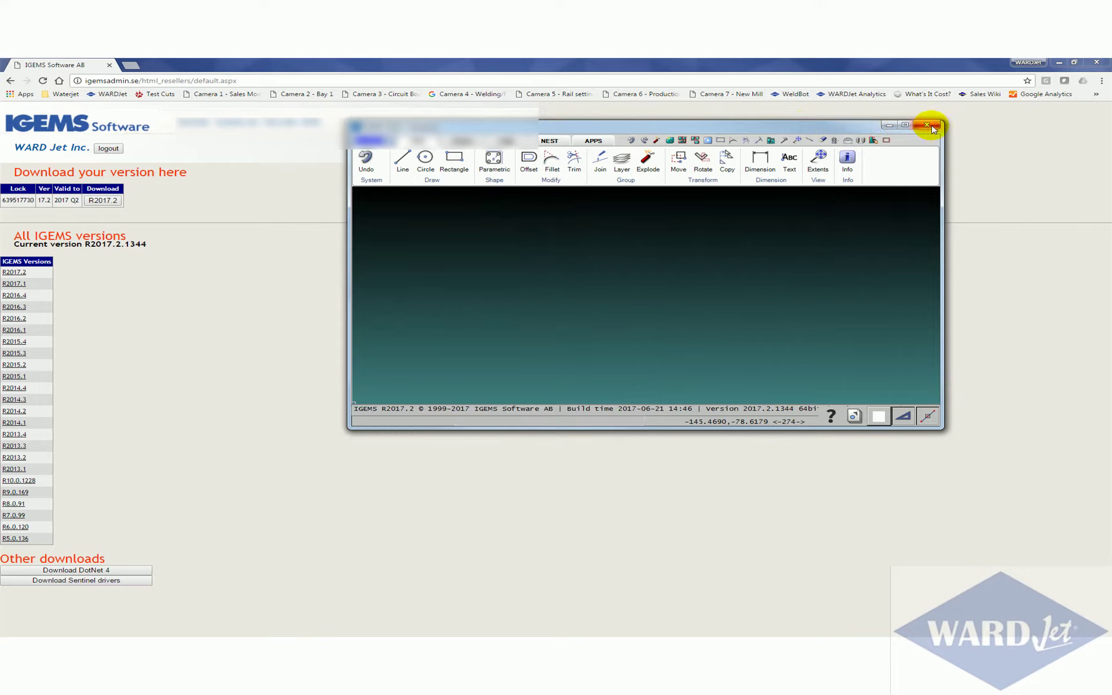
{"action": "left_click", "coordinate": [905, 125]}
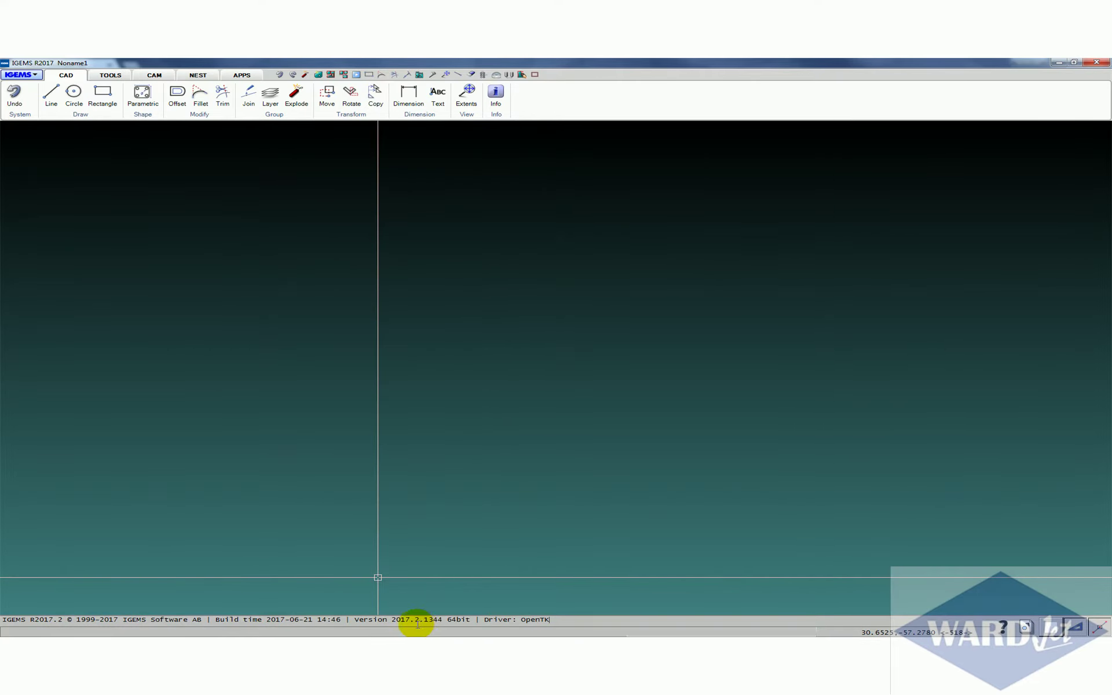
{"action": "left_click_drag", "start_coordinate": [442, 621], "coordinate": [421, 619]}
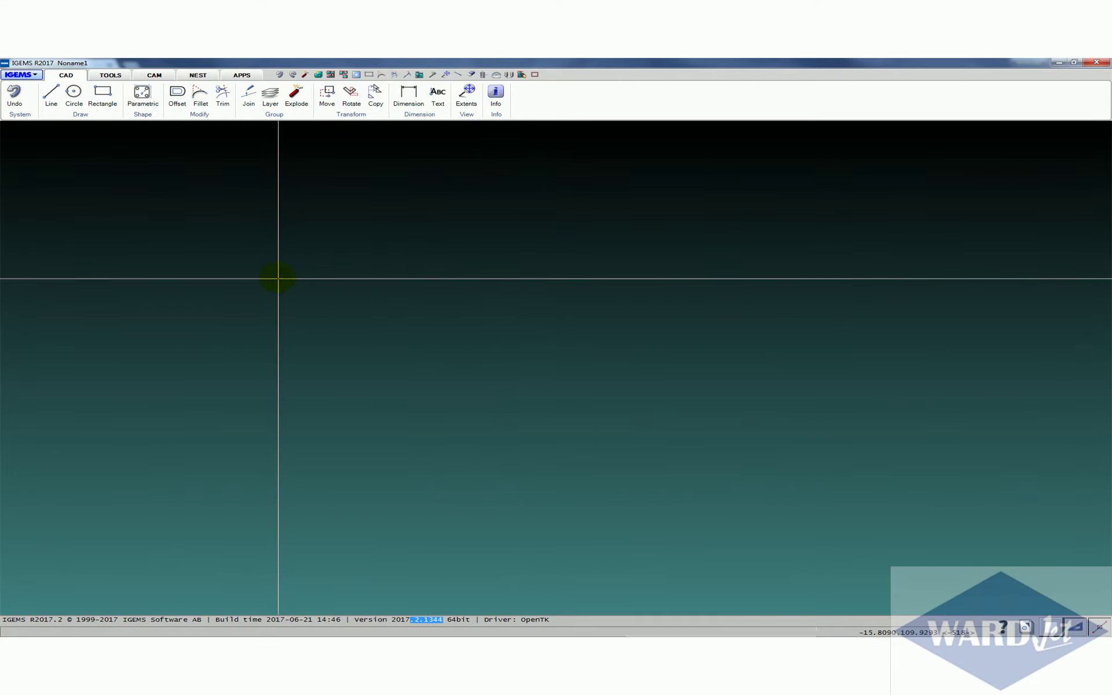
Open the About box and follow the R2017.2.1344 link to its change history
{"action": "left_click_drag", "start_coordinate": [278, 278], "coordinate": [58, 123]}
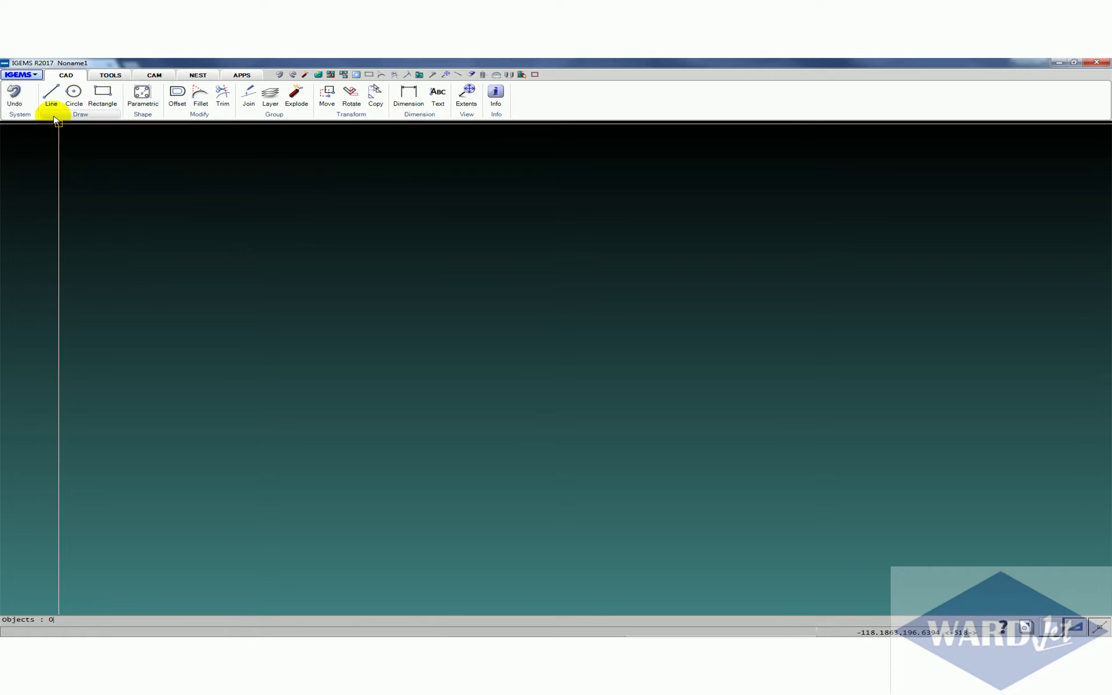
{"action": "left_click", "coordinate": [33, 76]}
{"action": "left_click", "coordinate": [67, 240]}
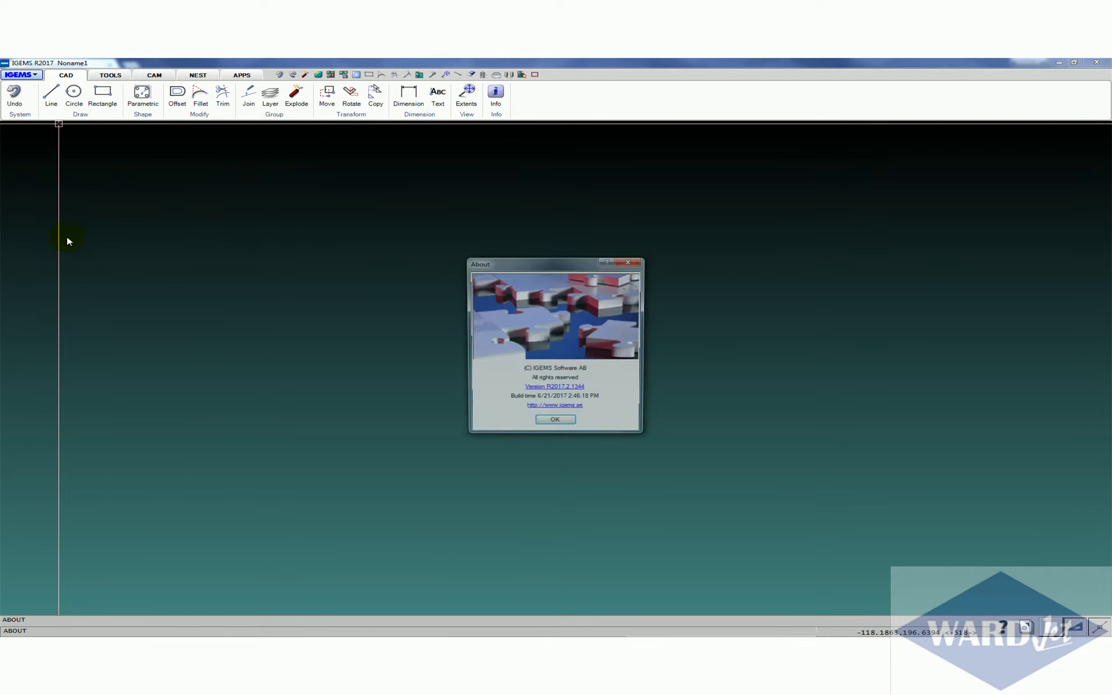
{"action": "left_click", "coordinate": [570, 391]}
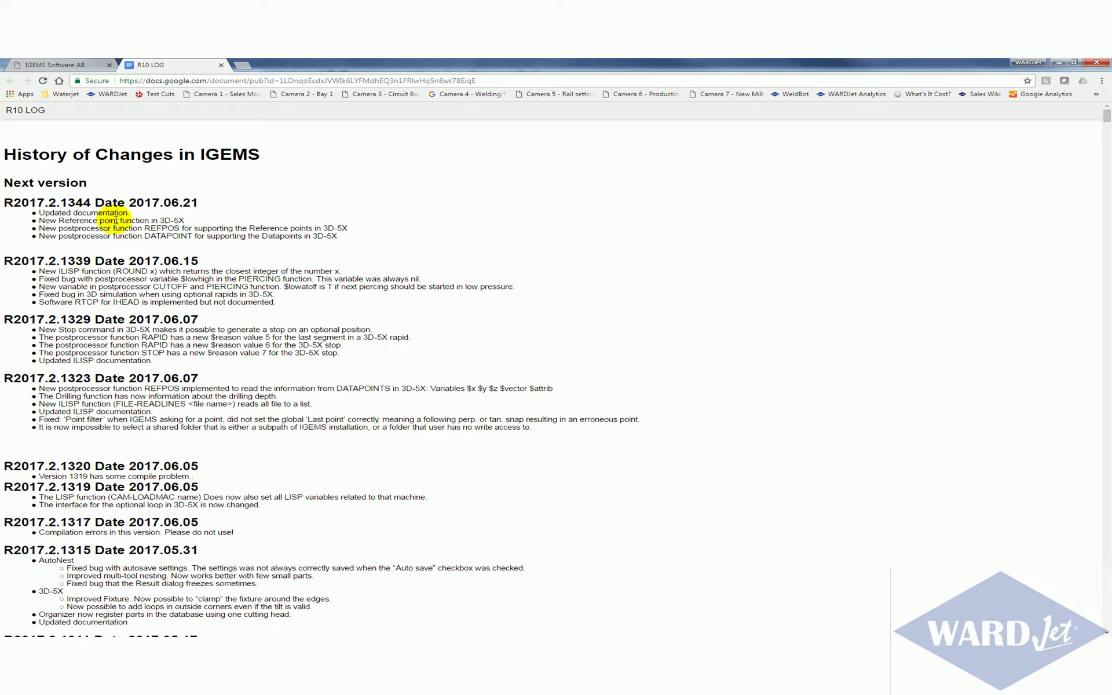
Scroll through the R10 LOG changelog, then close its tab to return to downloads
{"action": "scroll", "coordinate": [130, 389], "scroll_direction": "down", "scroll_amount": 5}
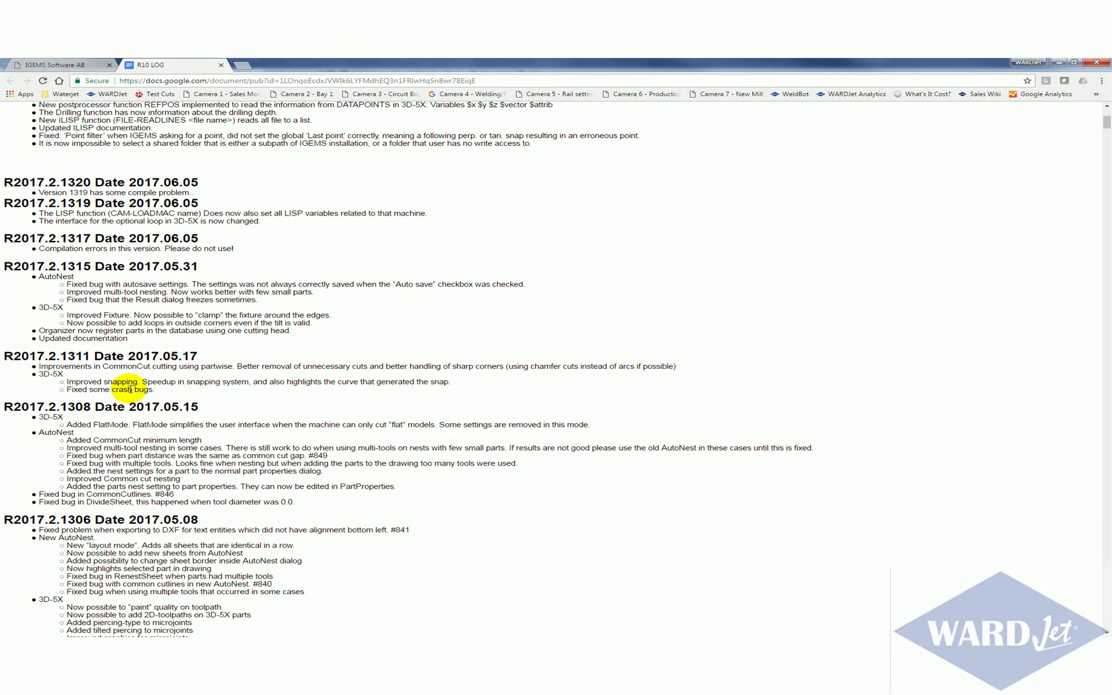
{"action": "scroll", "coordinate": [139, 348], "scroll_direction": "up", "scroll_amount": 5}
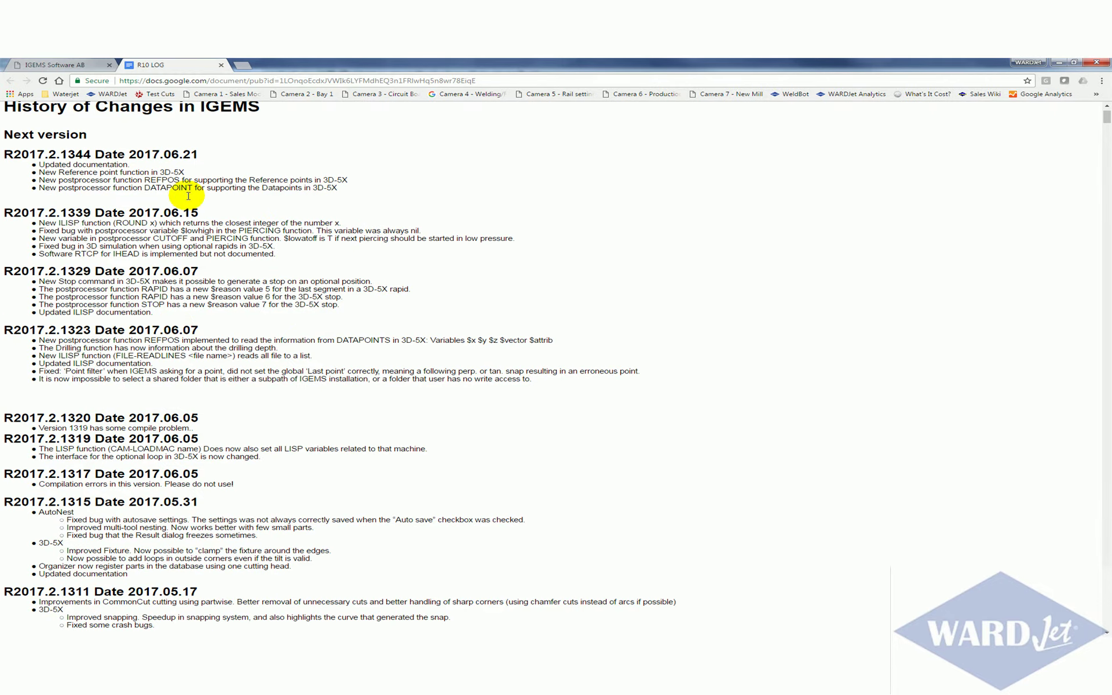
{"action": "left_click", "coordinate": [221, 65]}
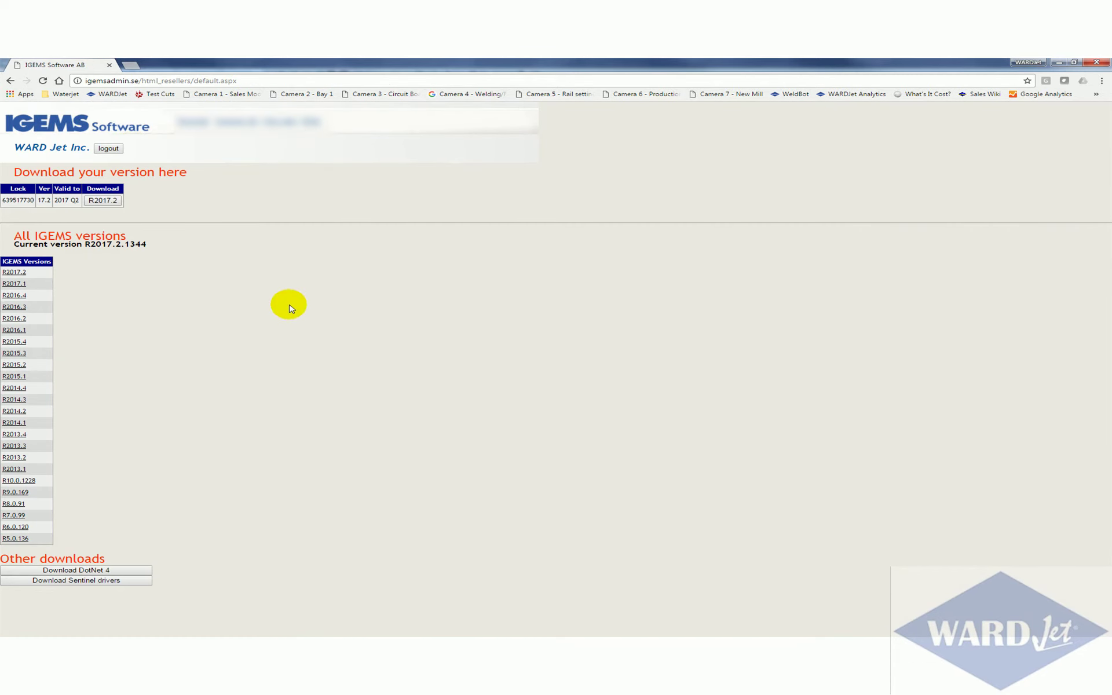